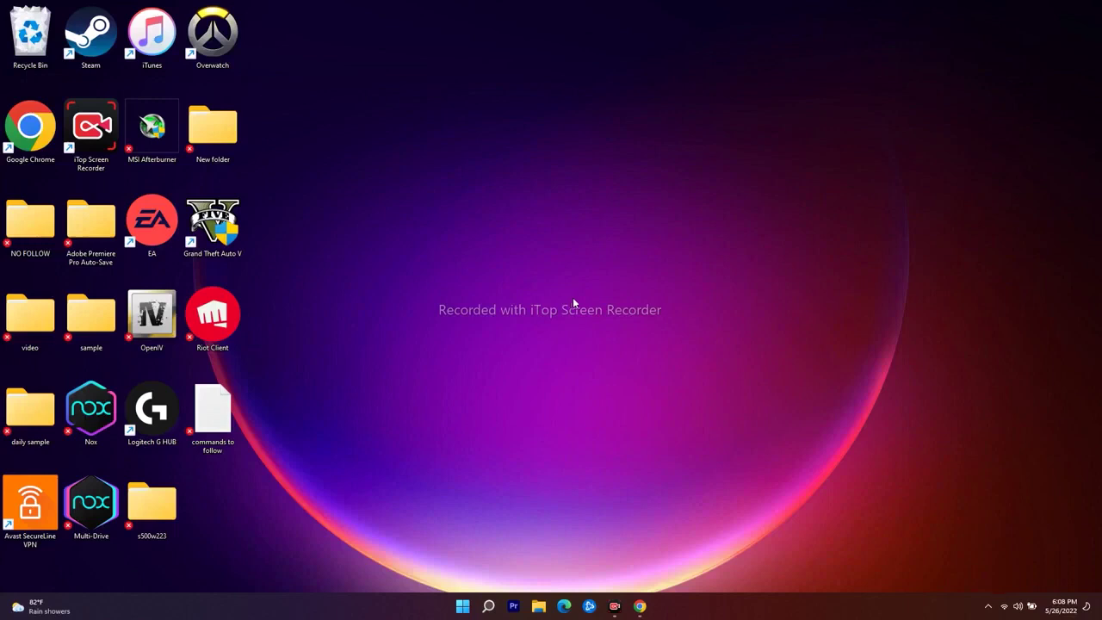
Open Settings from Search and go to System > Troubleshoot > Other troubleshooters.
{"action": "left_click", "coordinate": [486, 607]}
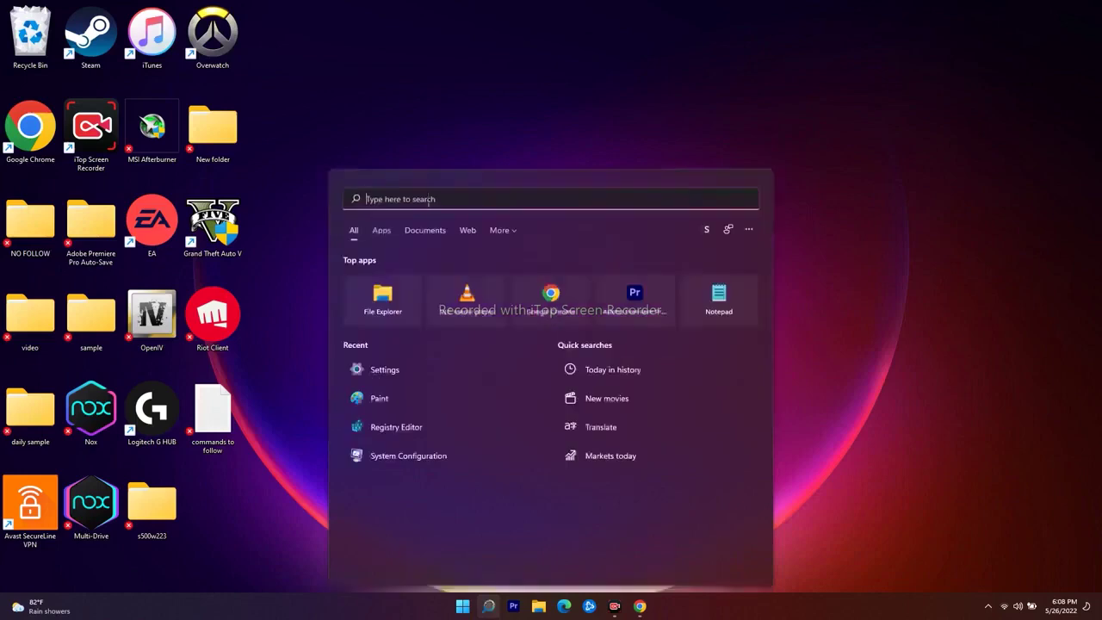
{"action": "left_click", "coordinate": [414, 370]}
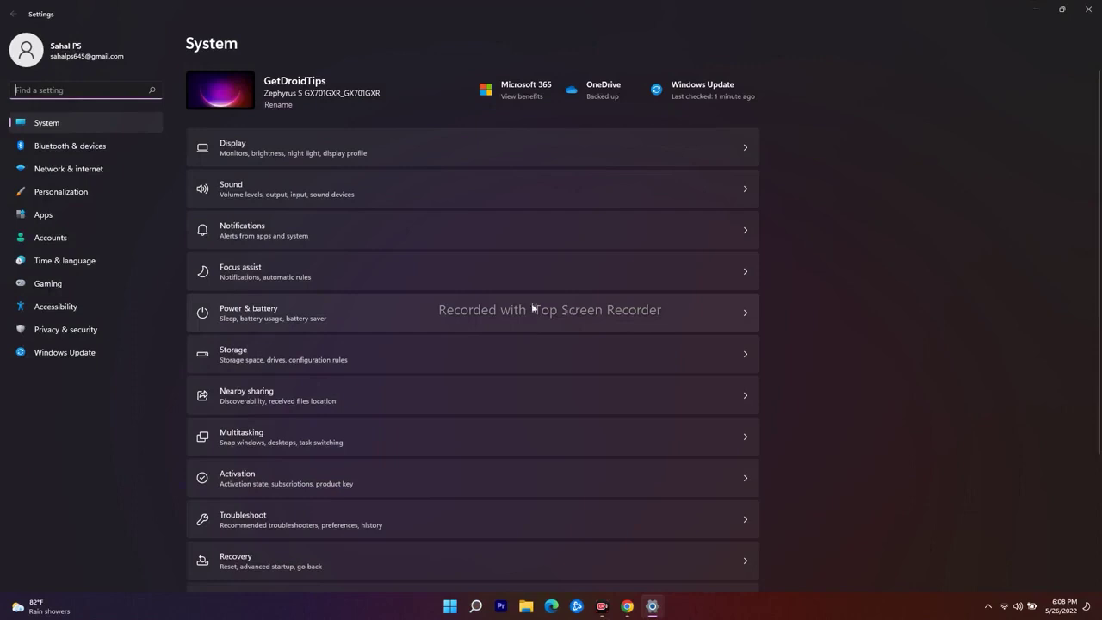
{"action": "left_click", "coordinate": [117, 124]}
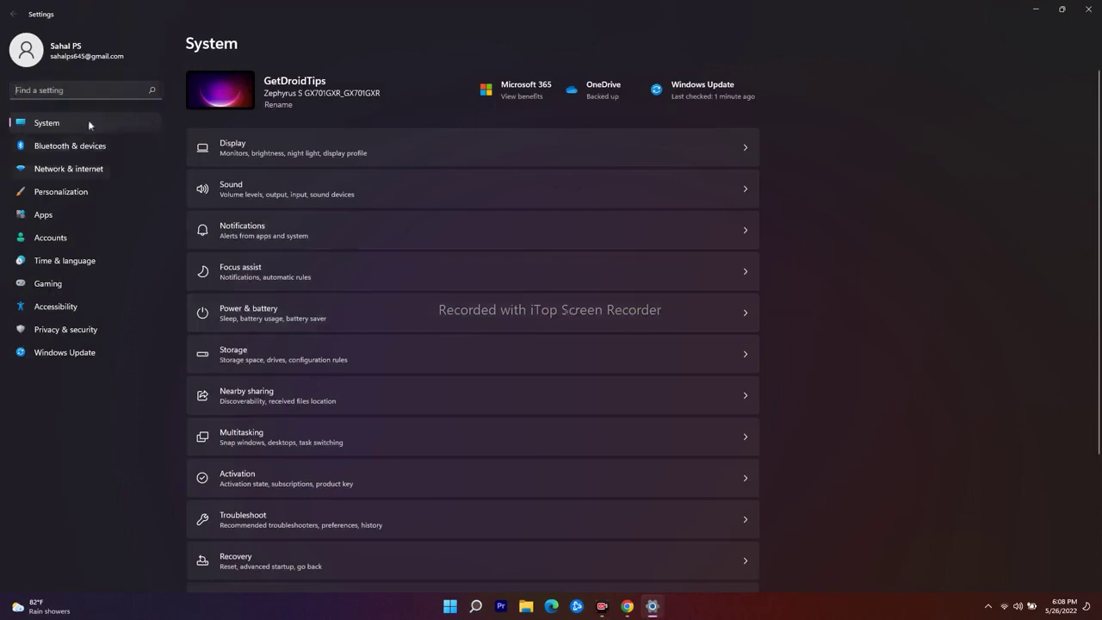
{"action": "left_click", "coordinate": [263, 517]}
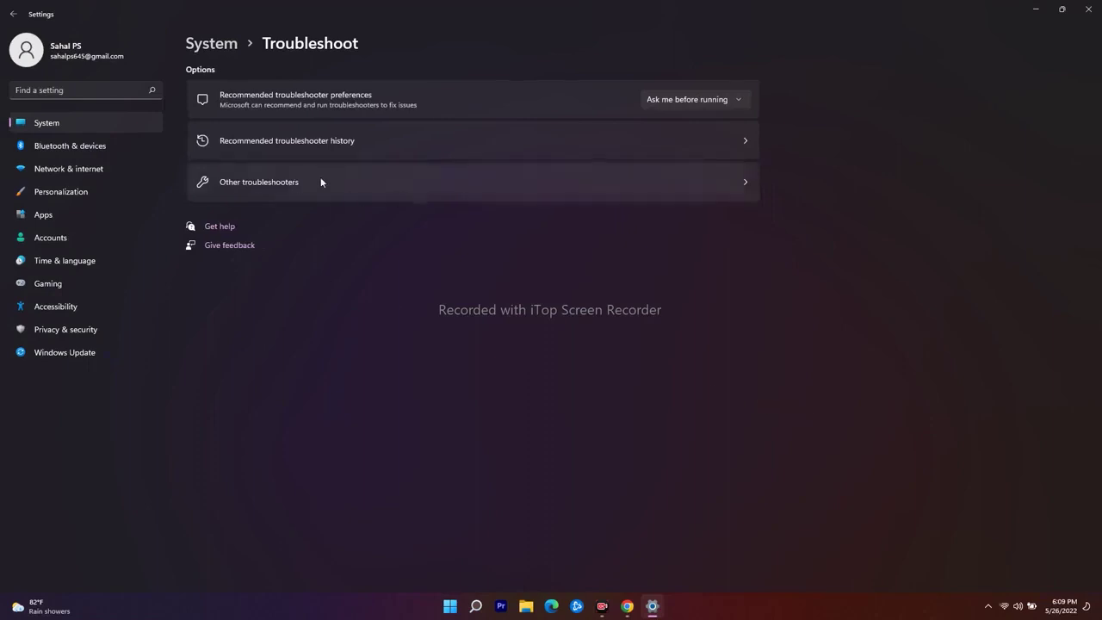
{"action": "left_click", "coordinate": [308, 186]}
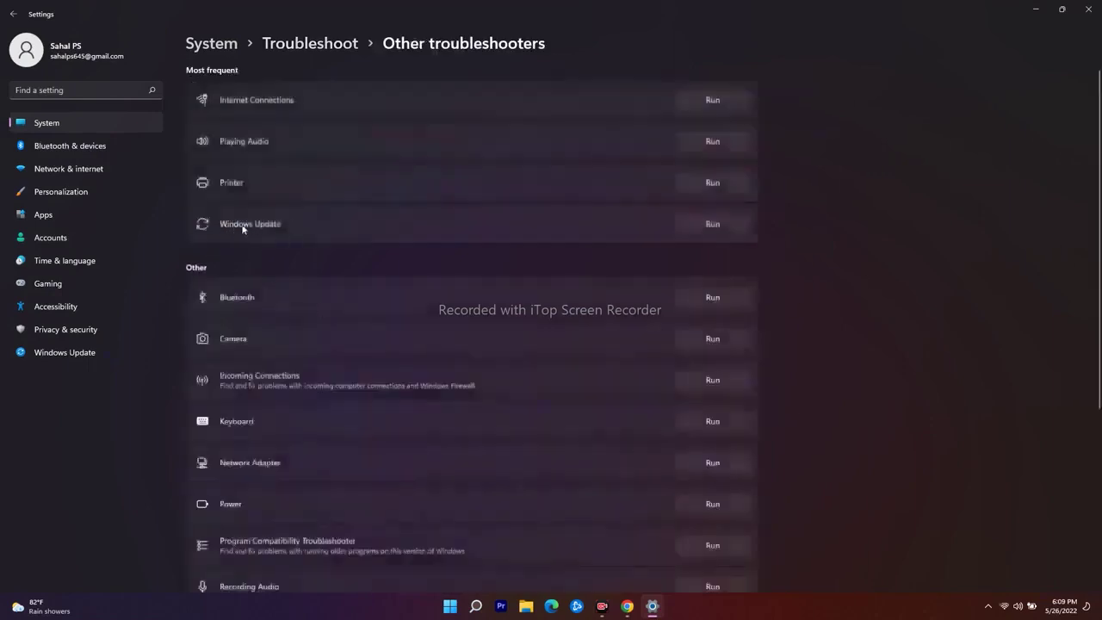
Run the Windows Update troubleshooter with Settings minimized, then close it once finished.
{"action": "left_click", "coordinate": [707, 223]}
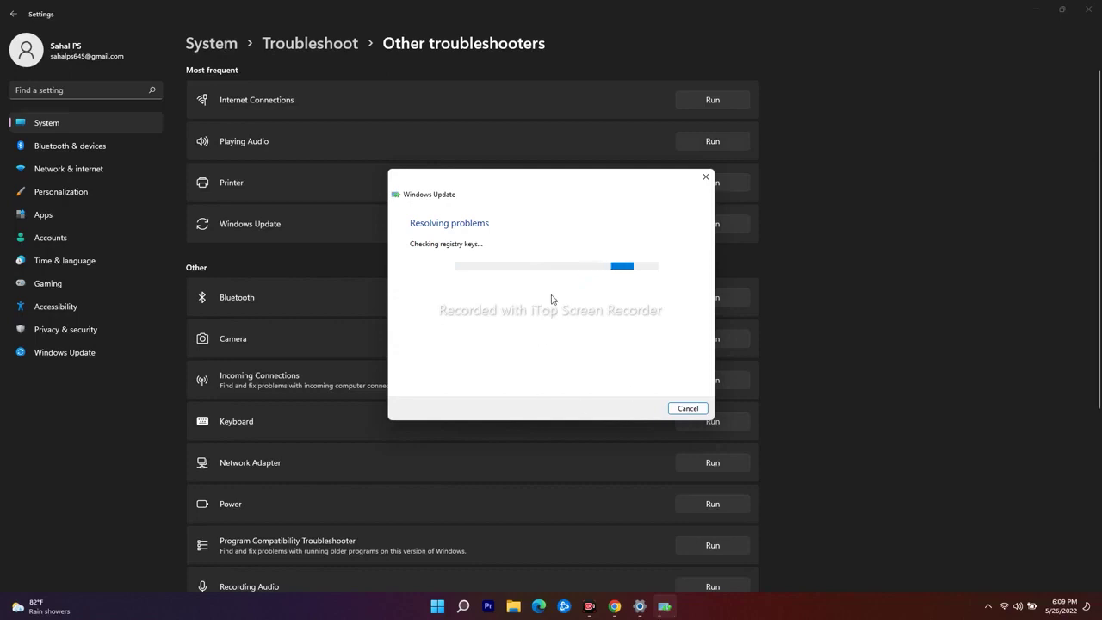
{"action": "left_click", "coordinate": [1037, 10]}
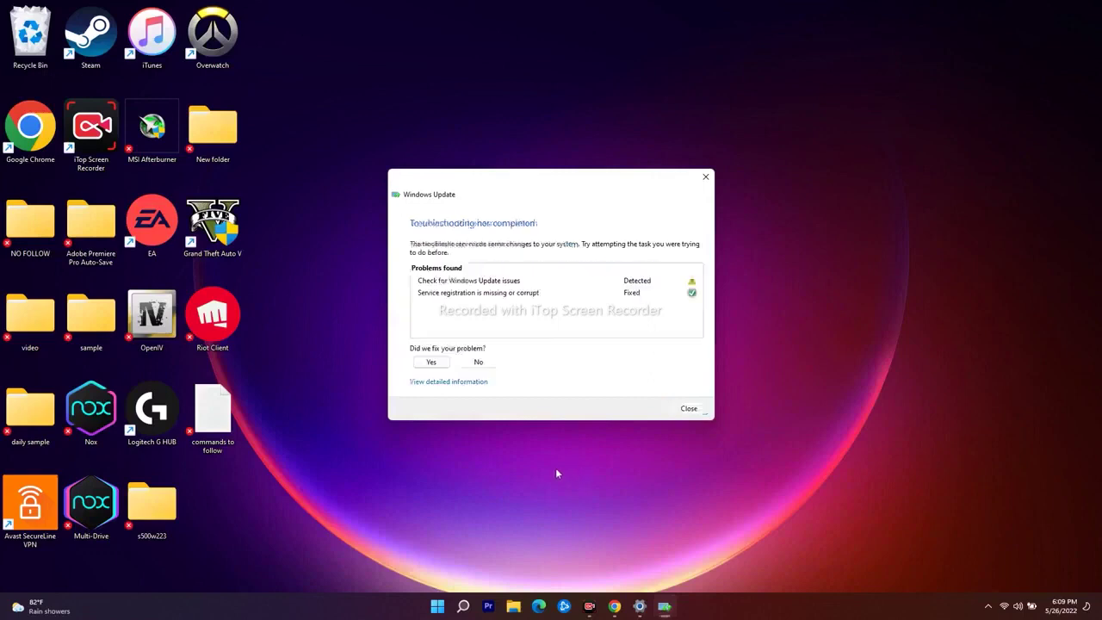
{"action": "left_click", "coordinate": [705, 177]}
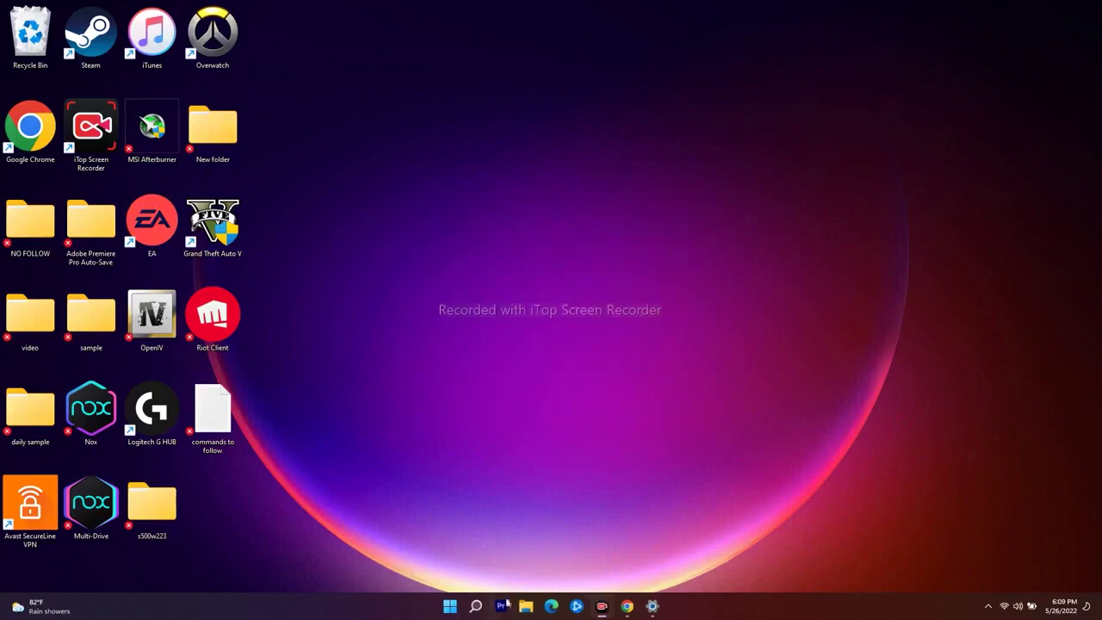
Search 'services' and launch the Services console.
{"action": "left_click", "coordinate": [477, 607]}
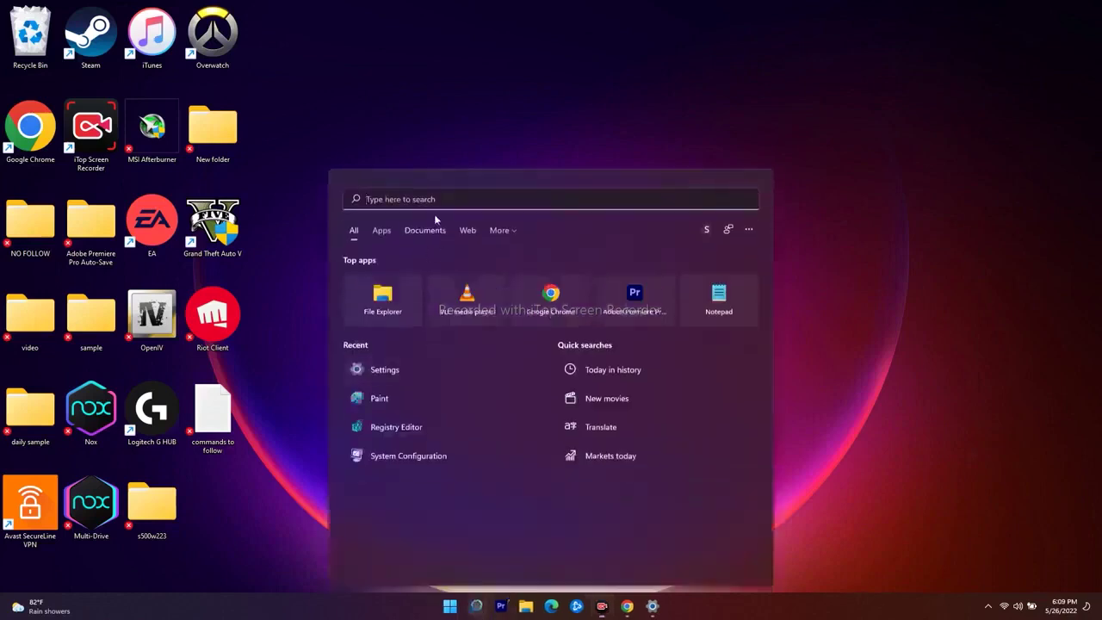
{"action": "type", "text": "services"}
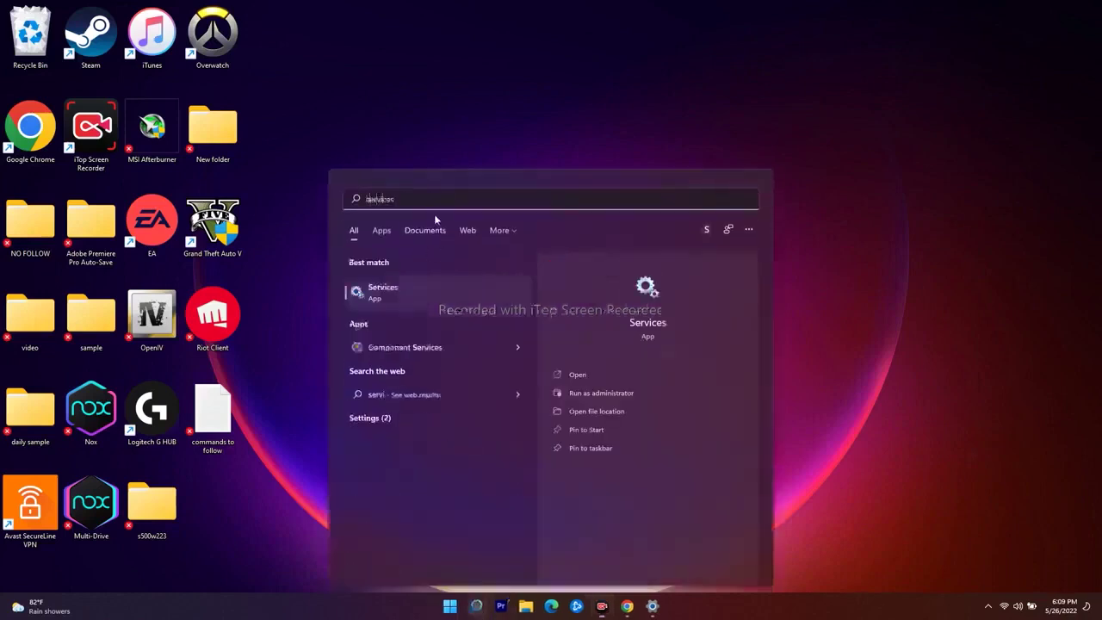
{"action": "left_click", "coordinate": [393, 290]}
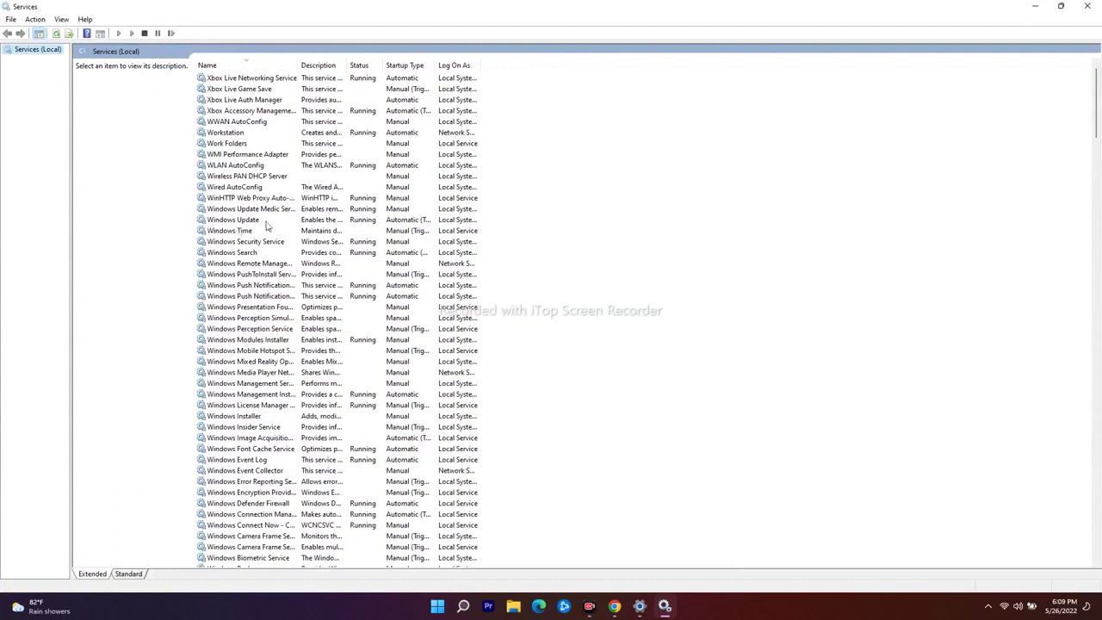
Confirm the Windows Update service starts Automatic and restart it.
{"action": "left_click", "coordinate": [344, 222]}
{"action": "double_click", "coordinate": [344, 222]}
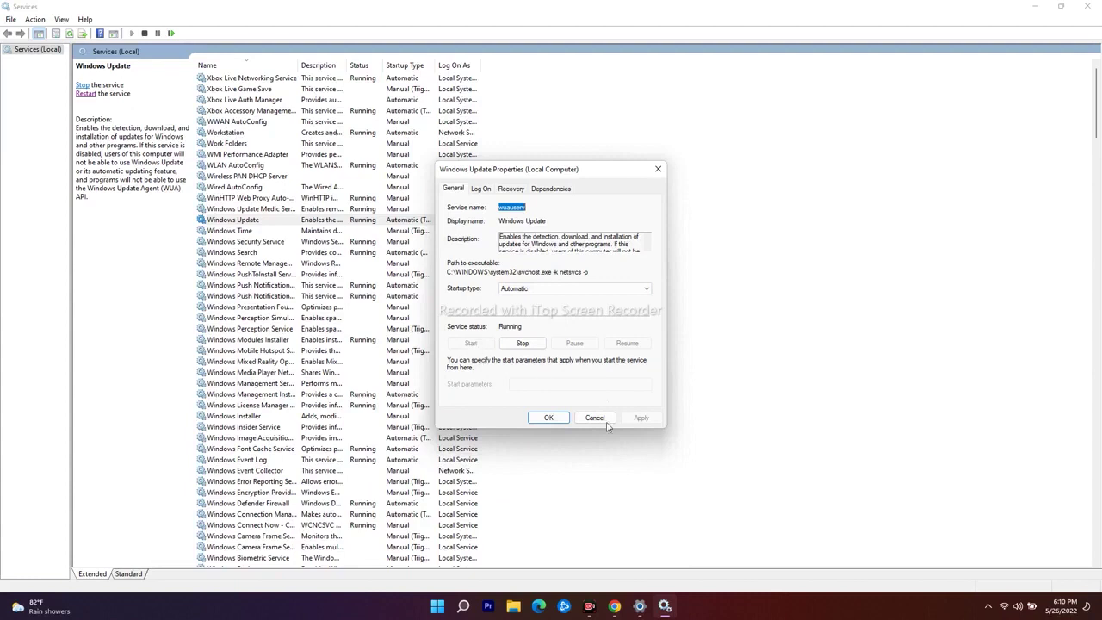
{"action": "left_click", "coordinate": [559, 420]}
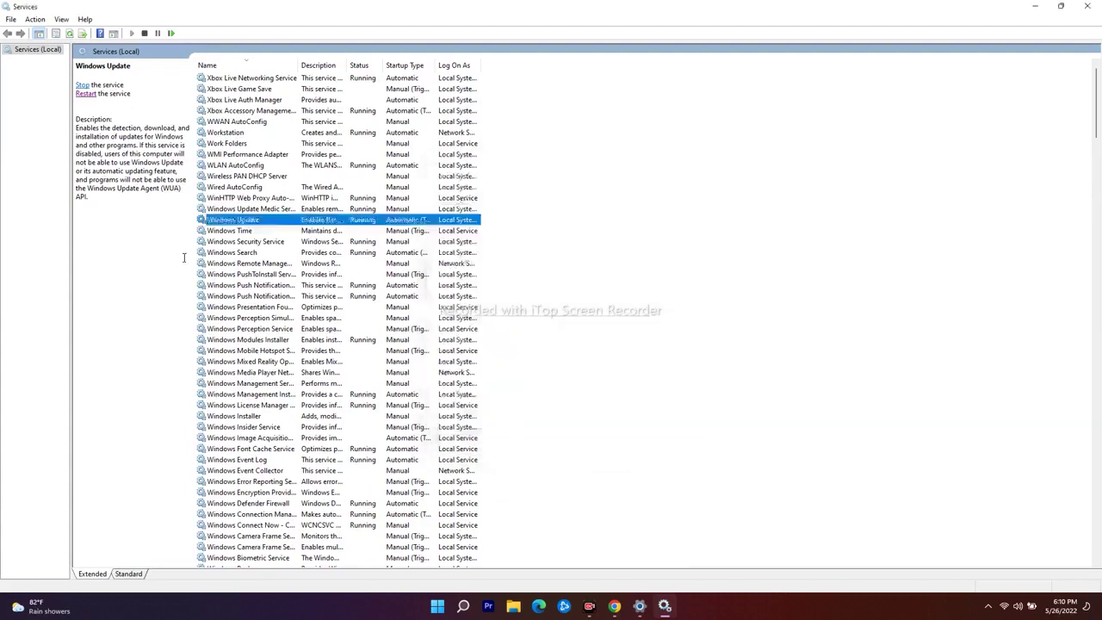
{"action": "left_click", "coordinate": [86, 94]}
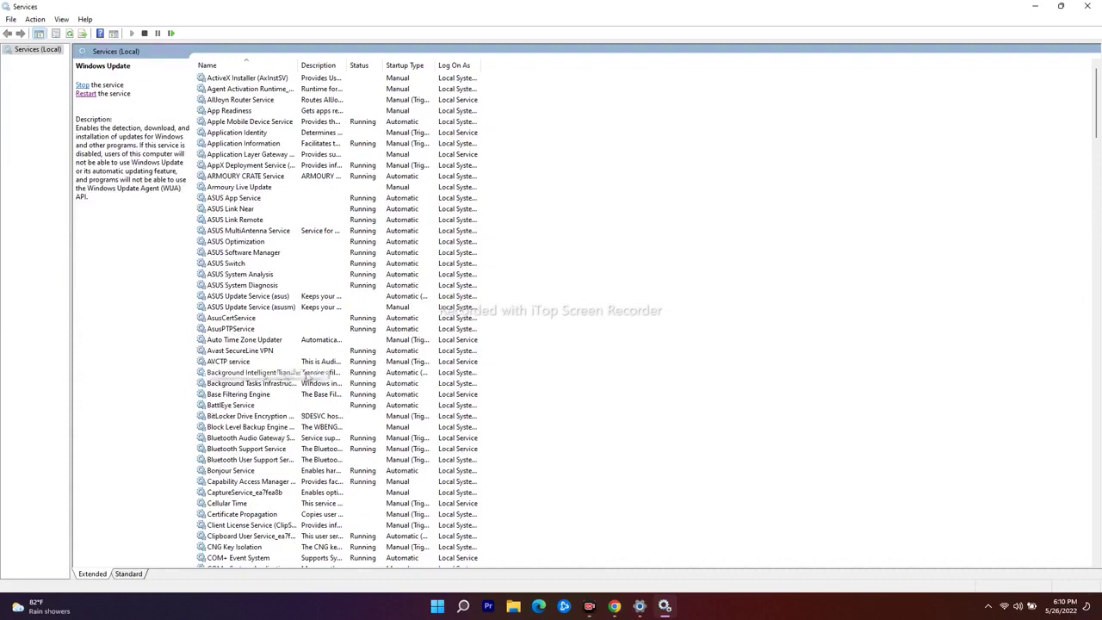
Set Background Intelligent Transfer Service startup to Automatic, apply, and restart the service.
{"action": "double_click", "coordinate": [306, 375]}
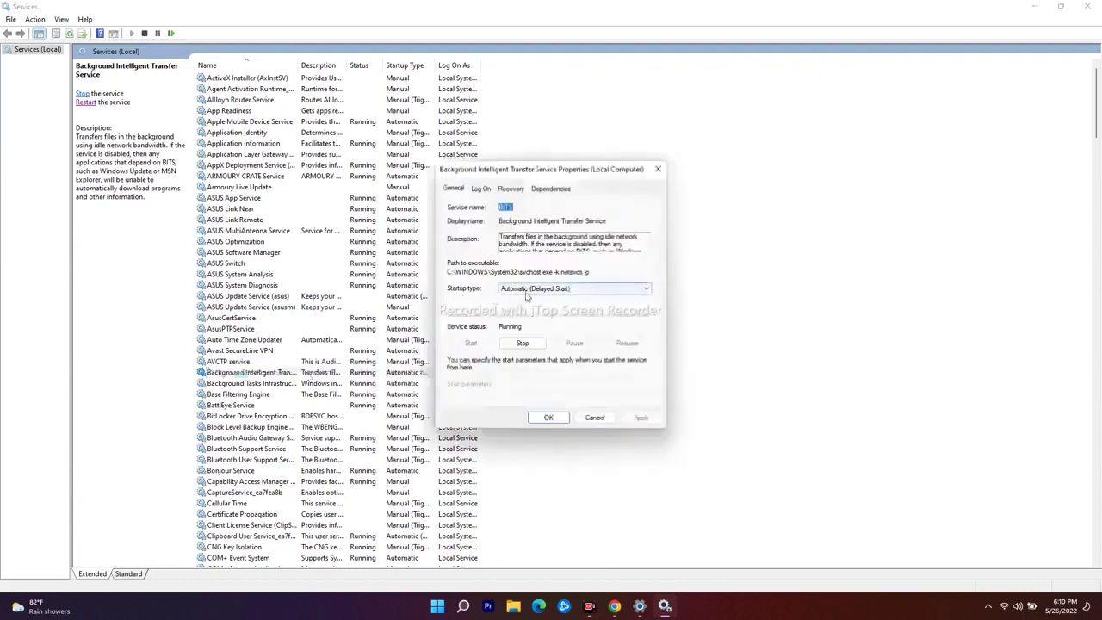
{"action": "left_click", "coordinate": [543, 293]}
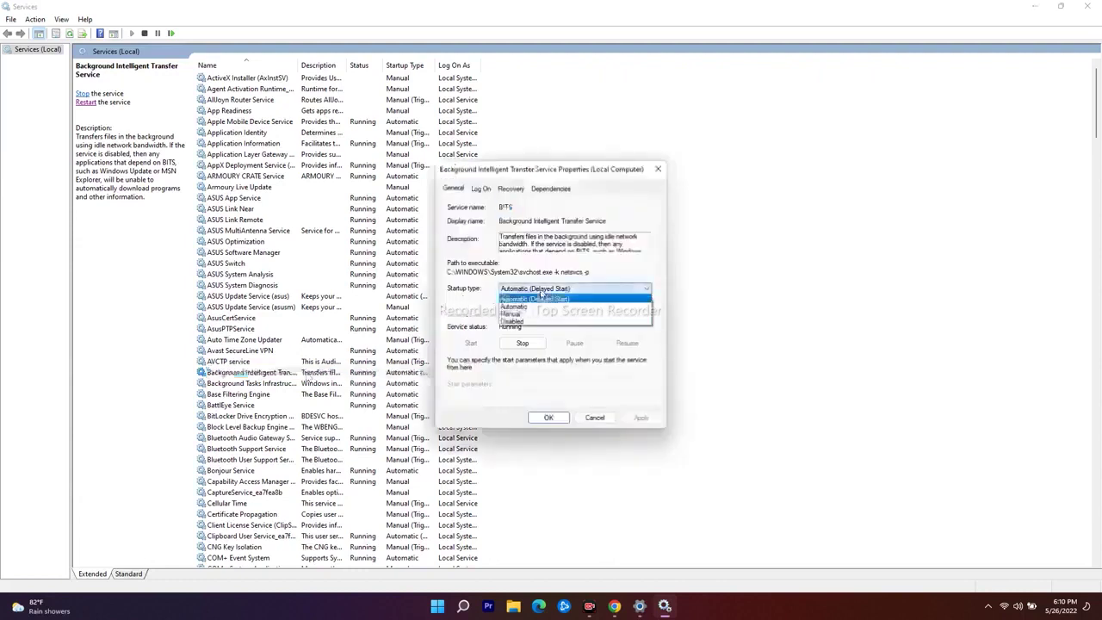
{"action": "left_click", "coordinate": [541, 300]}
{"action": "left_click", "coordinate": [641, 419]}
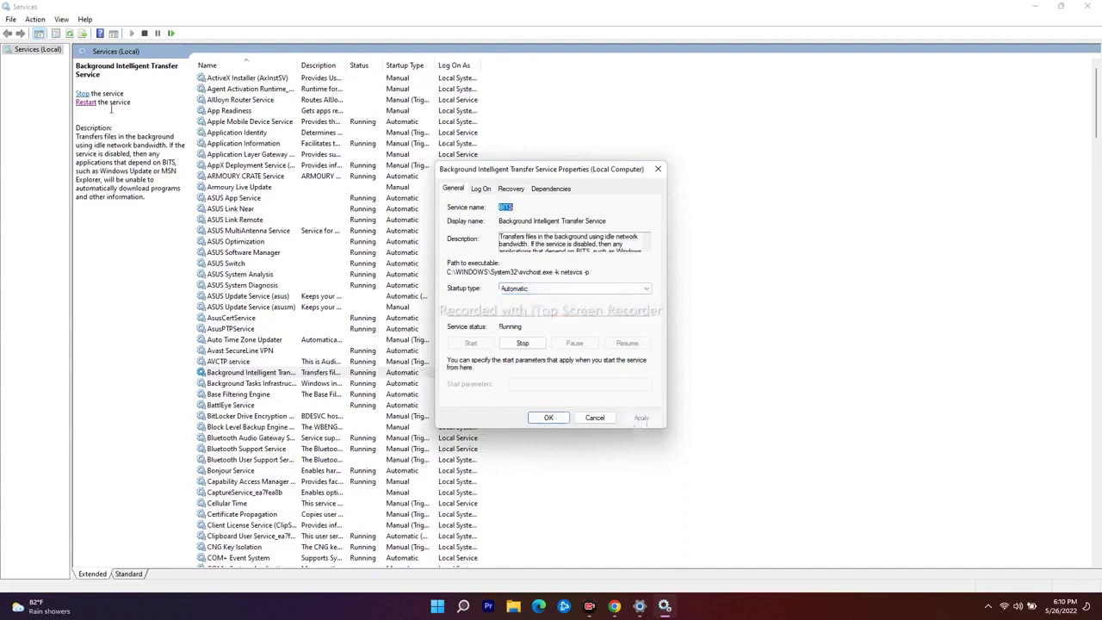
{"action": "left_click", "coordinate": [548, 418]}
{"action": "left_click", "coordinate": [88, 105]}
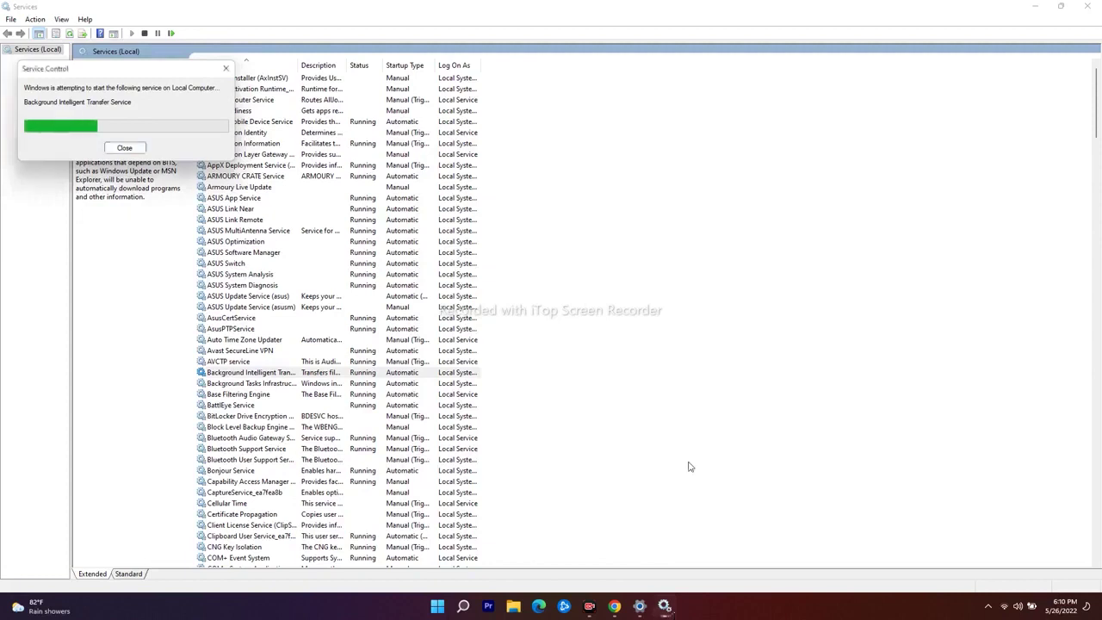
Close the Services console, dismissing the warning and the leftover BITS properties dialog.
{"action": "left_click", "coordinate": [1087, 6]}
{"action": "left_click", "coordinate": [637, 324]}
{"action": "left_click", "coordinate": [548, 416]}
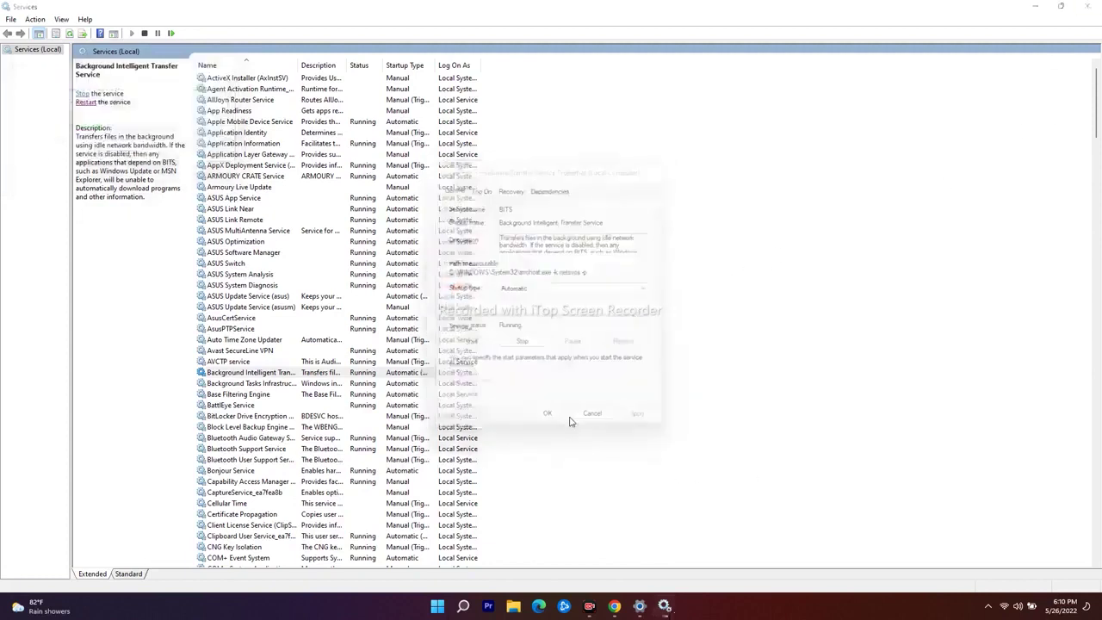
{"action": "left_click", "coordinate": [1089, 7]}
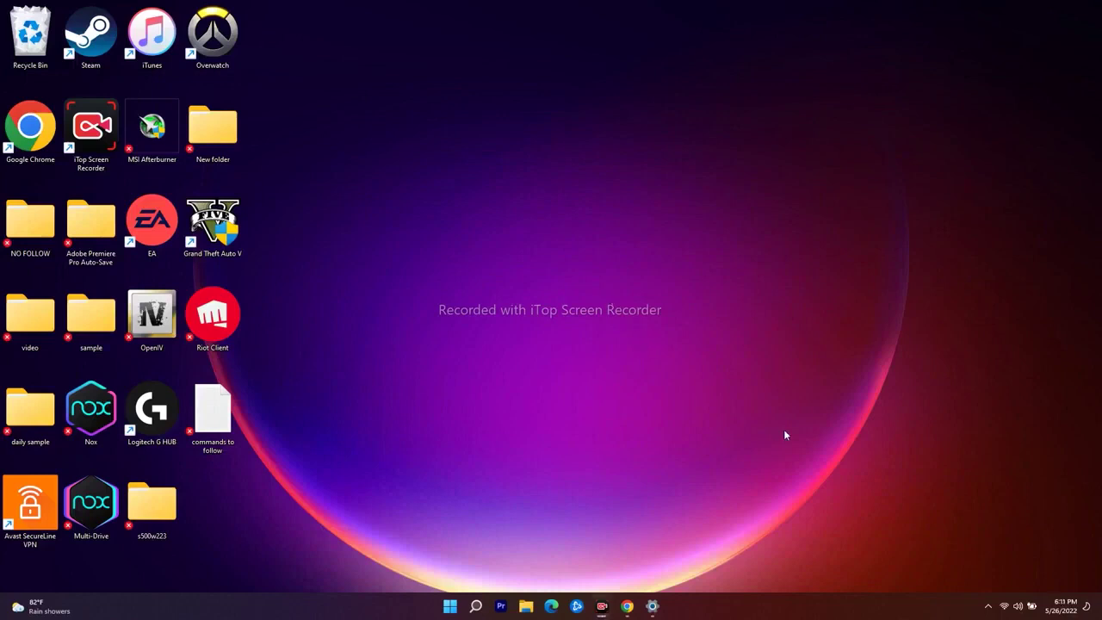
Search the Microsoft Update Catalog in Chrome for KB5014019.
{"action": "left_click", "coordinate": [626, 607]}
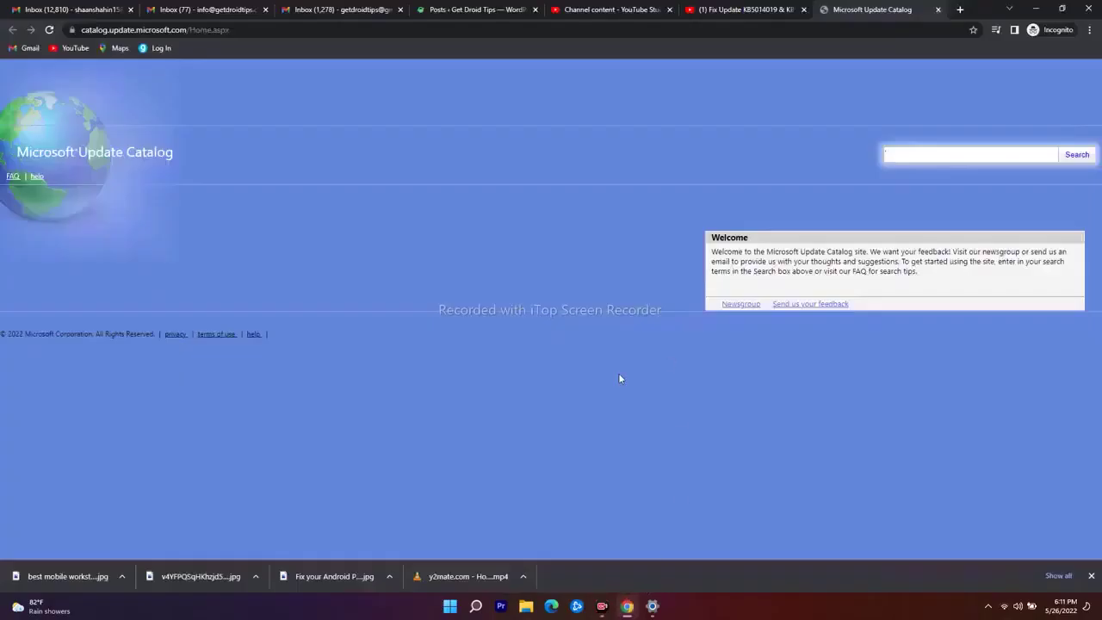
{"action": "left_click_drag", "start_coordinate": [231, 30], "coordinate": [77, 30]}
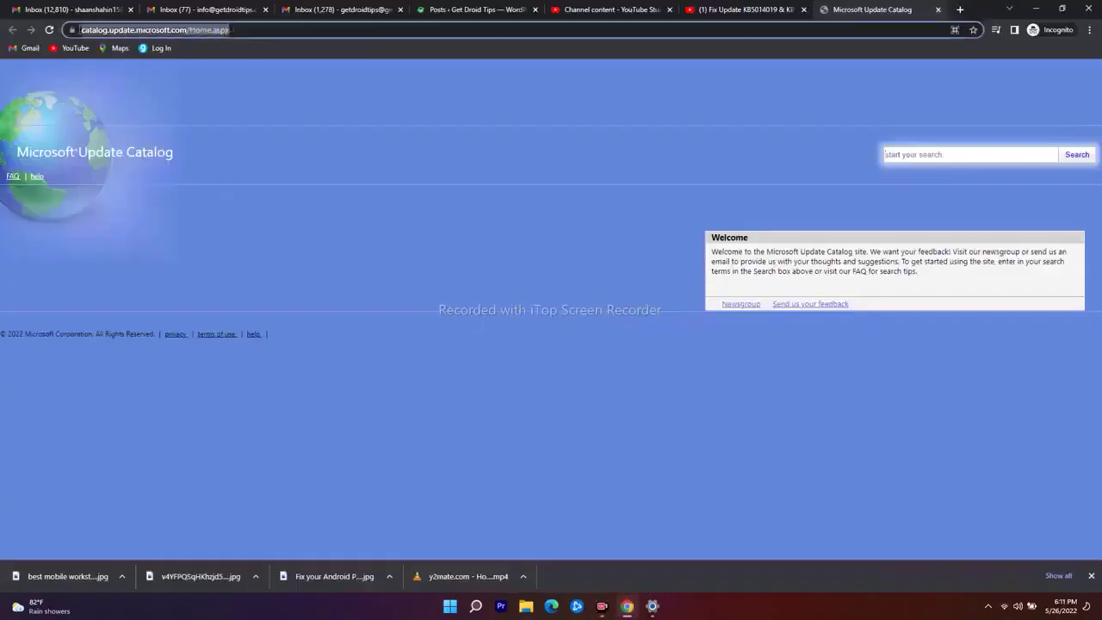
{"action": "left_click", "coordinate": [317, 219]}
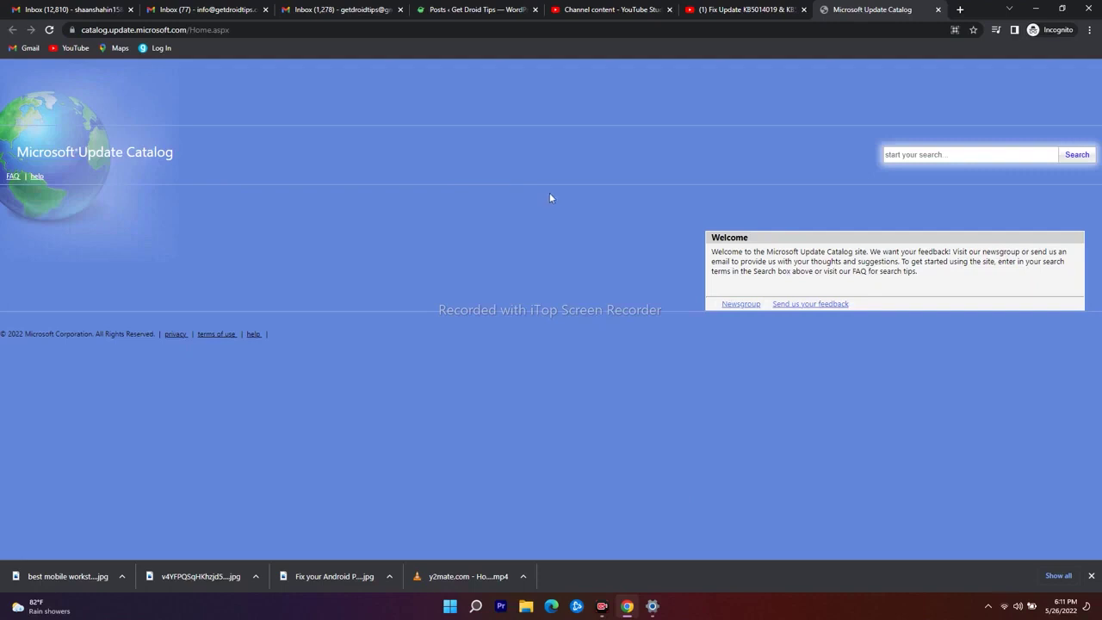
{"action": "left_click", "coordinate": [924, 153]}
{"action": "left_click", "coordinate": [1076, 154]}
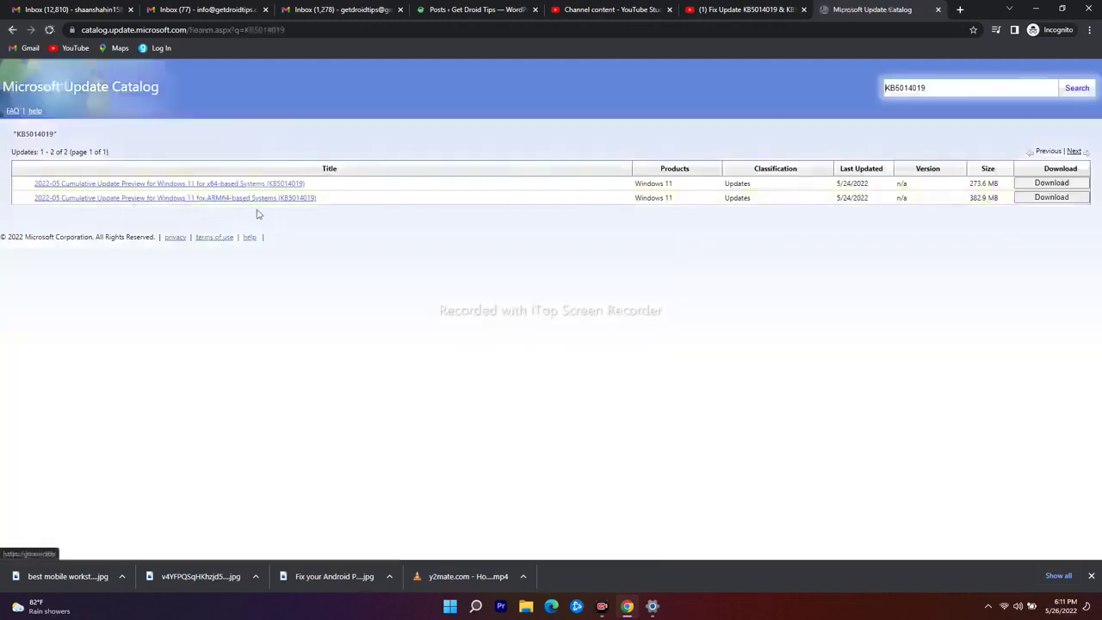
Download the ARM64 KB5014019 .msu package, close its download window, and minimize Chrome.
{"action": "left_click", "coordinate": [1050, 198]}
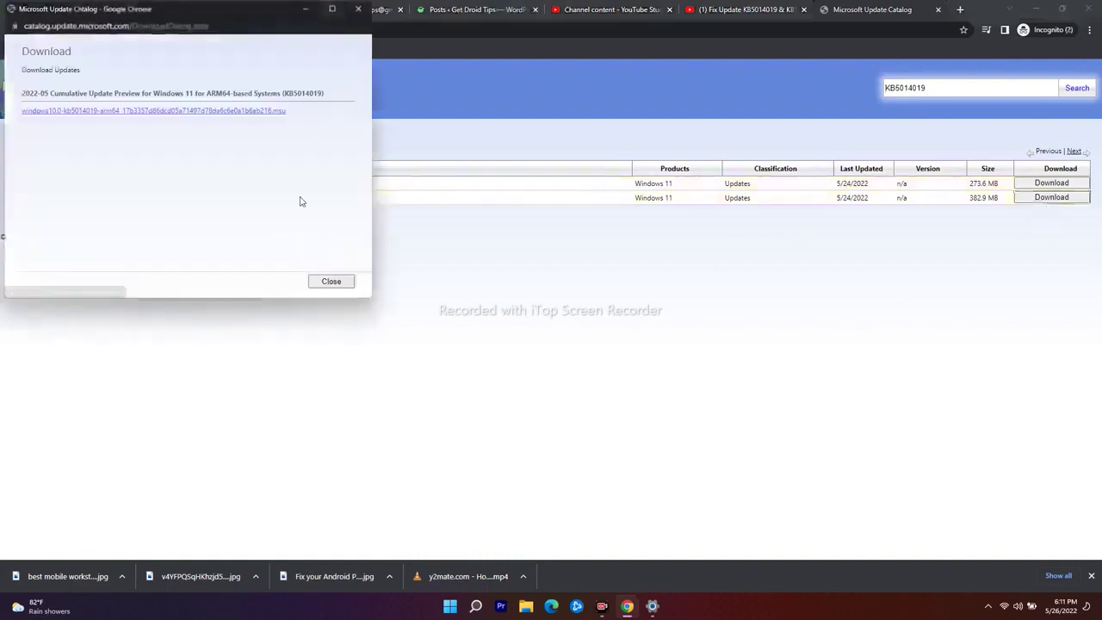
{"action": "left_click", "coordinate": [209, 111]}
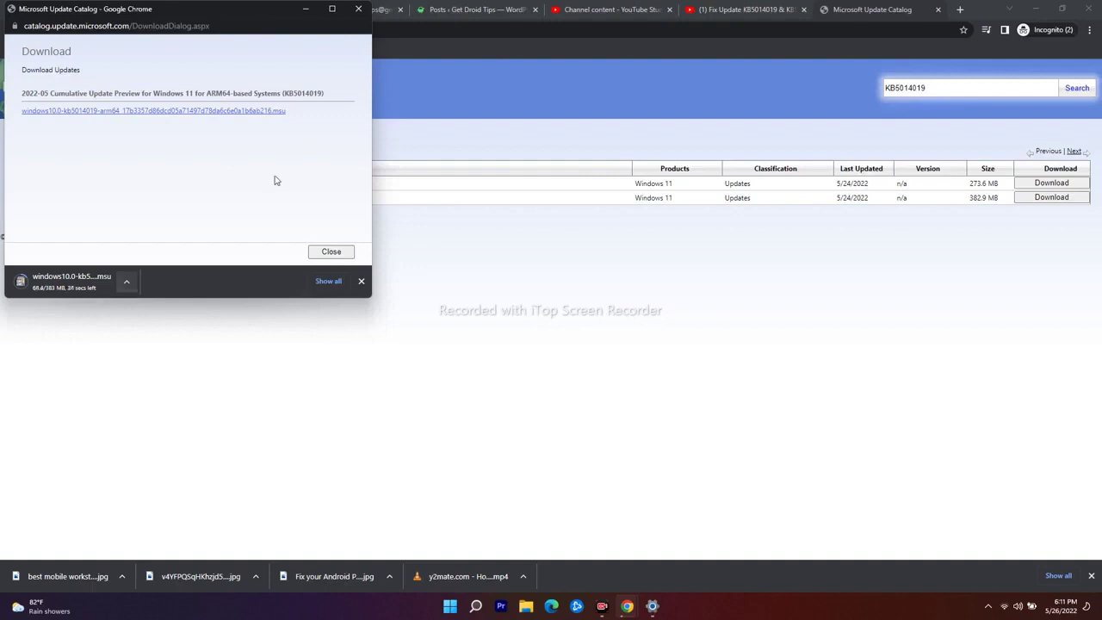
{"action": "left_click", "coordinate": [305, 9]}
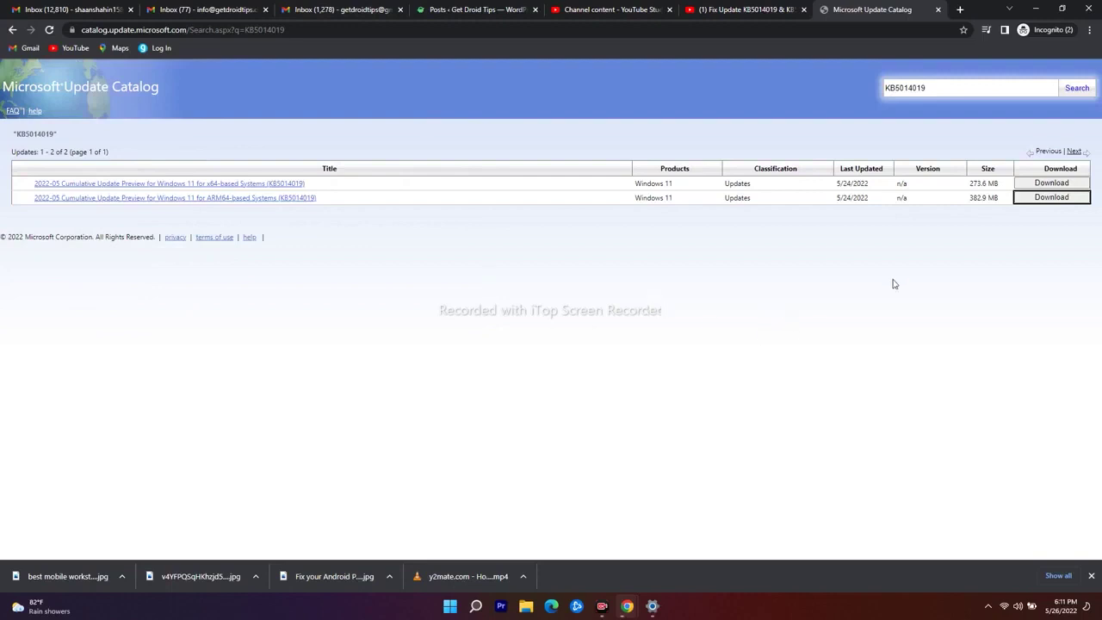
{"action": "left_click", "coordinate": [1036, 9]}
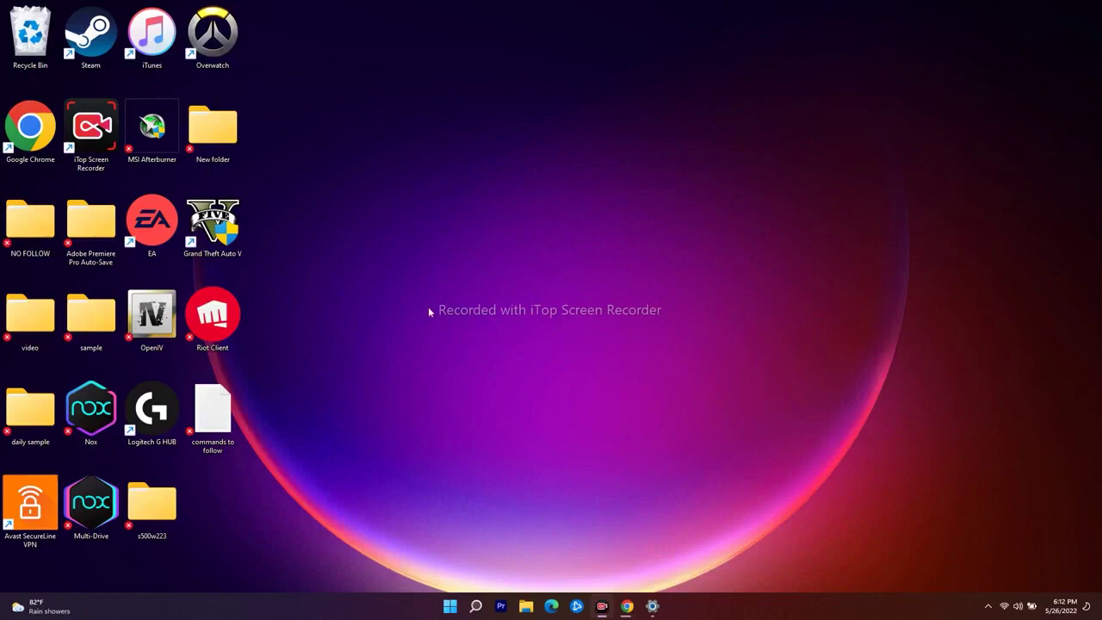
Launch Notepad from Windows search using 'NOTE'.
{"action": "left_click", "coordinate": [476, 606]}
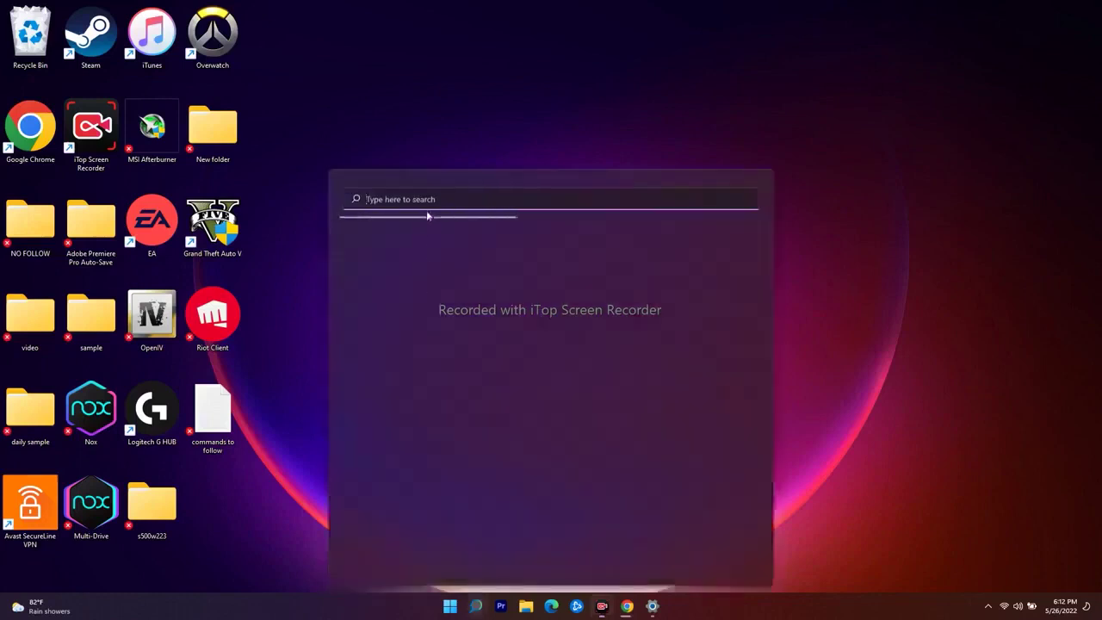
{"action": "type", "text": "NOTE"}
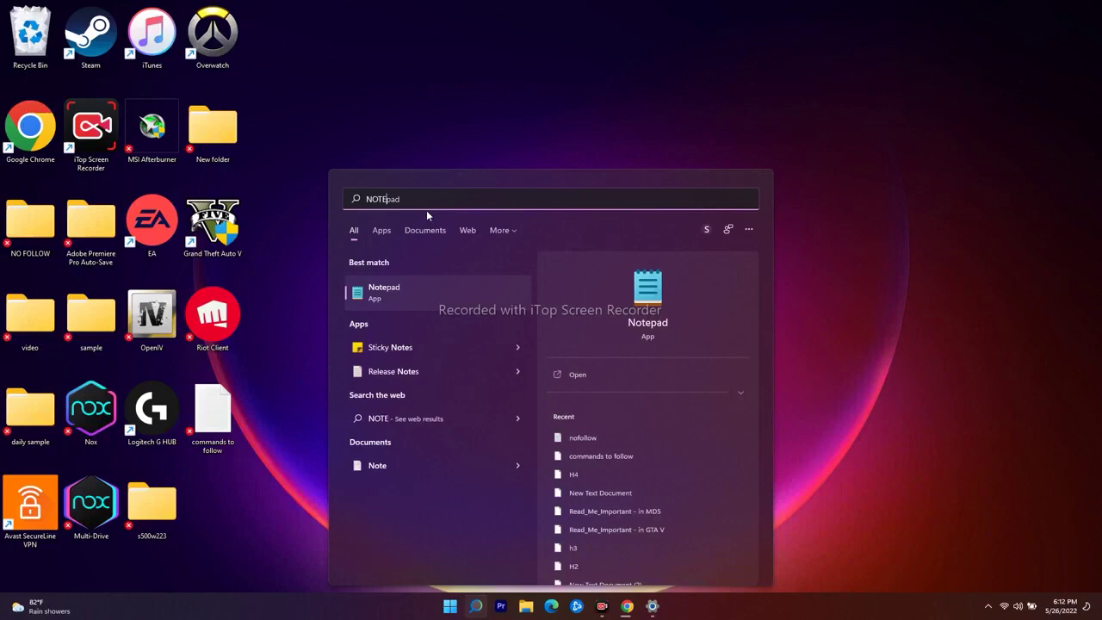
{"action": "left_click", "coordinate": [426, 297]}
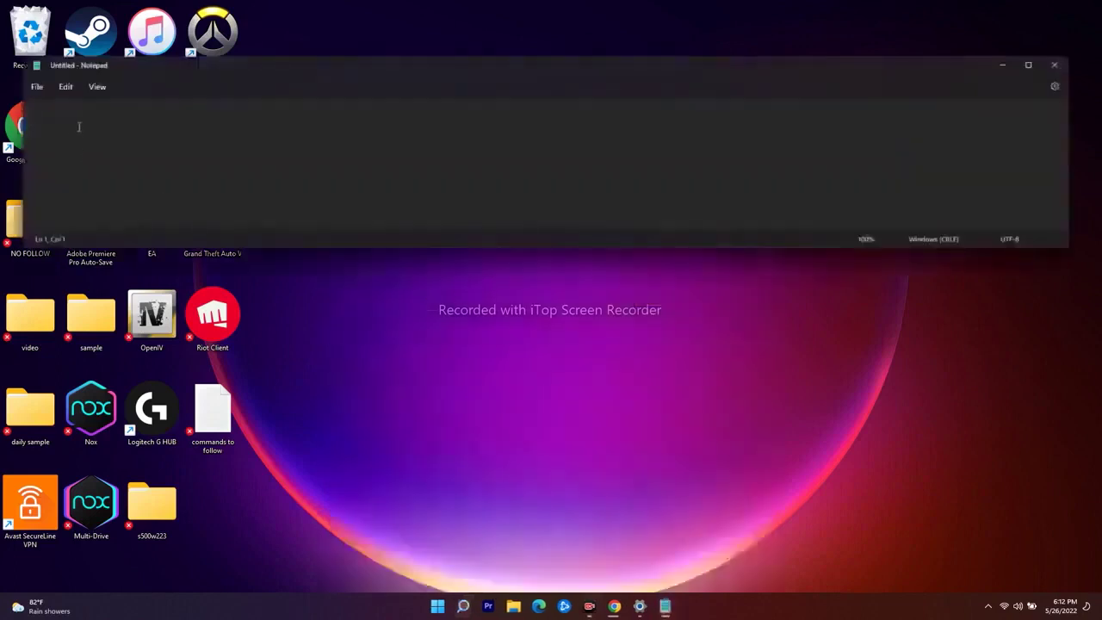
Paste the Windows Update repair commands, starting with net stop bits, into the blank document.
{"action": "right_click", "coordinate": [75, 125]}
{"action": "left_click", "coordinate": [109, 206]}
{"action": "scroll", "coordinate": [232, 200], "scroll_direction": "up", "scroll_amount": 3}
{"action": "scroll", "coordinate": [150, 144], "scroll_direction": "up", "scroll_amount": 1}
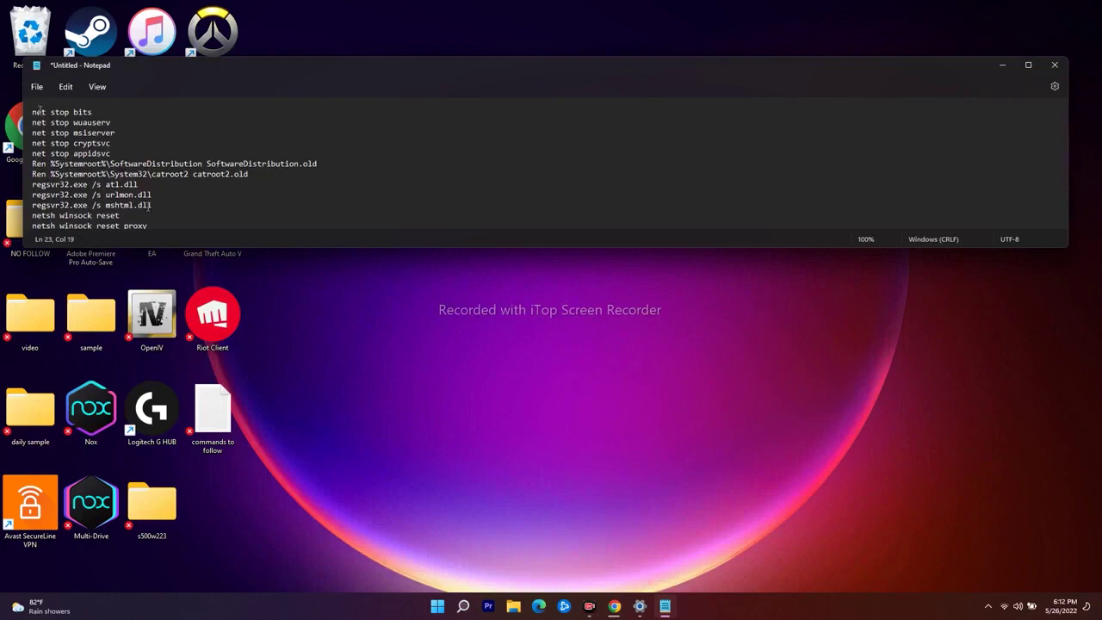
{"action": "scroll", "coordinate": [151, 143], "scroll_direction": "down", "scroll_amount": 1}
{"action": "scroll", "coordinate": [150, 143], "scroll_direction": "down", "scroll_amount": 2}
{"action": "scroll", "coordinate": [138, 207], "scroll_direction": "up", "scroll_amount": 4}
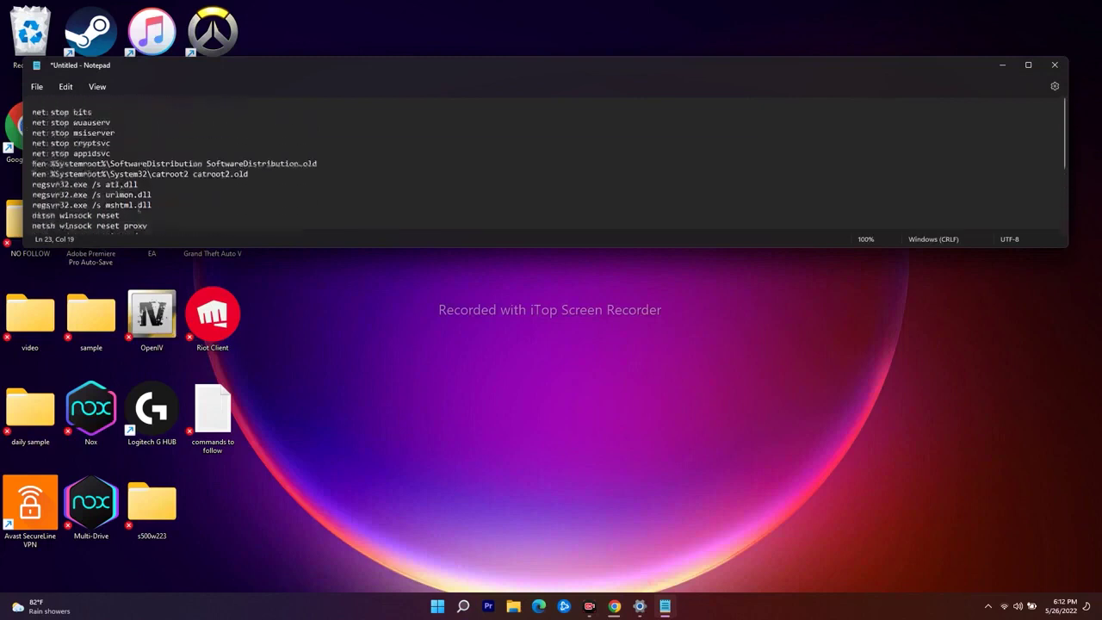
Bring up Notepad's Save As dialog from the File menu.
{"action": "left_click", "coordinate": [36, 88]}
{"action": "left_click", "coordinate": [43, 164]}
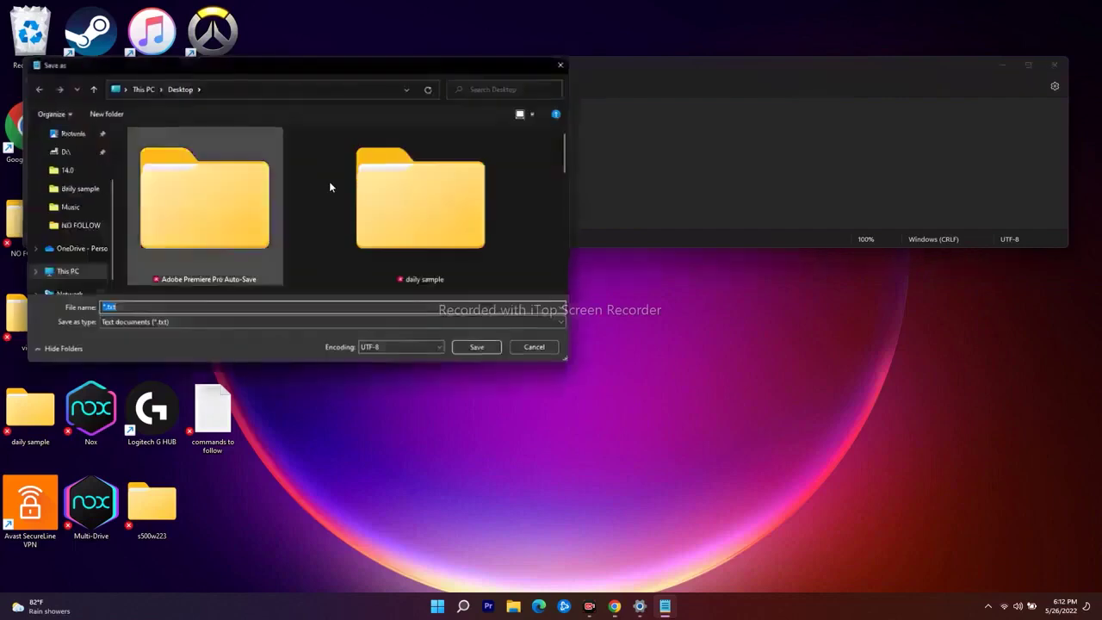
{"action": "left_click", "coordinate": [561, 65]}
{"action": "left_click", "coordinate": [37, 86]}
{"action": "left_click", "coordinate": [69, 181]}
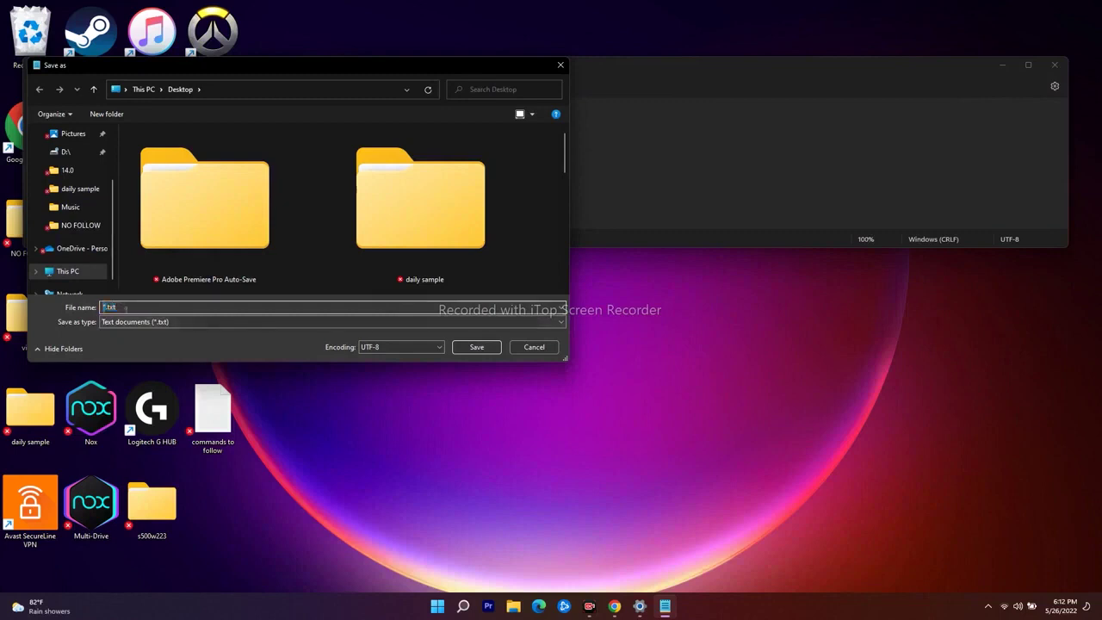
Save the document to the Desktop as Wufix.bat with file type All files.
{"action": "left_click", "coordinate": [105, 307]}
{"action": "key", "text": "BackSpace"}
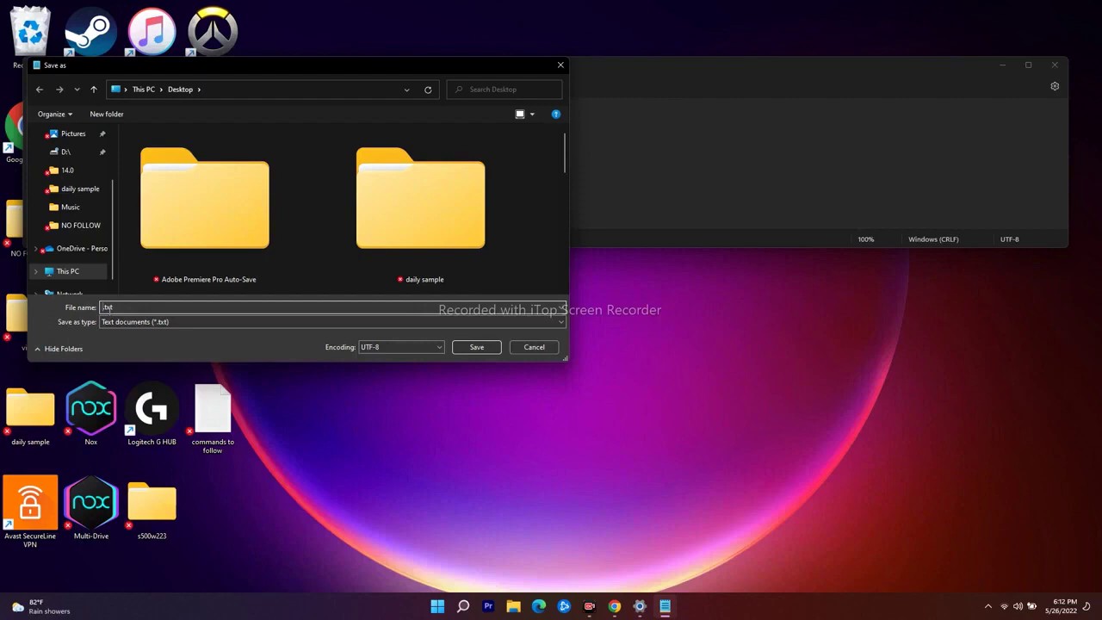
{"action": "type", "text": "Wufix"}
{"action": "key", "text": "Delete"}
{"action": "key", "text": "Delete"}
{"action": "key", "text": "Delete"}
{"action": "type", "text": "bat"}
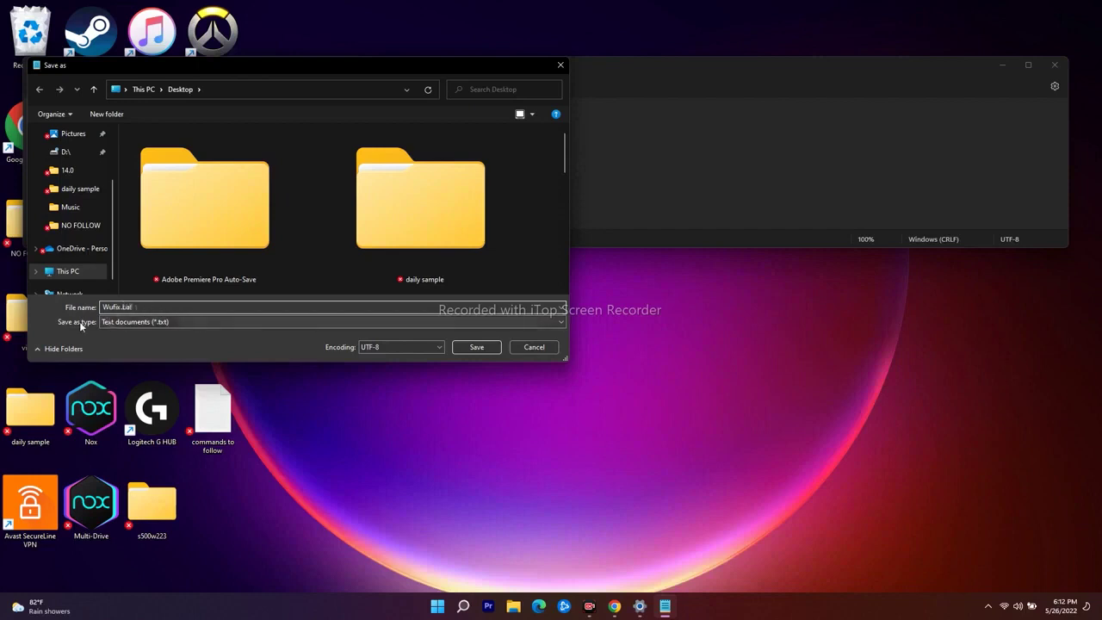
{"action": "left_click", "coordinate": [191, 322]}
{"action": "left_click", "coordinate": [173, 340]}
{"action": "scroll", "coordinate": [88, 189], "scroll_direction": "up", "scroll_amount": 3}
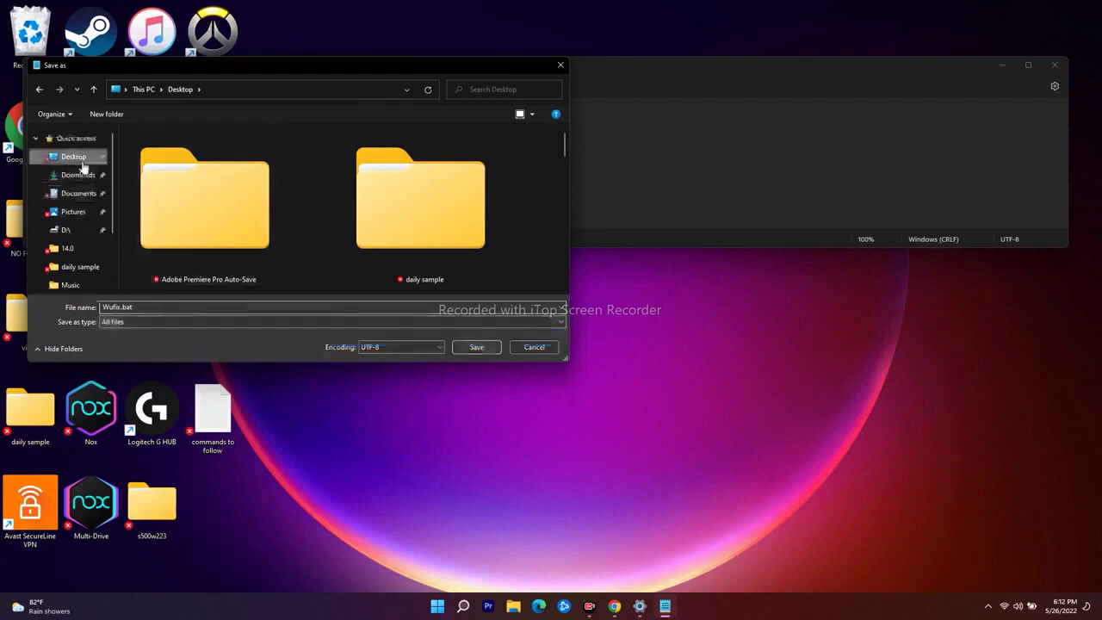
{"action": "scroll", "coordinate": [436, 201], "scroll_direction": "down", "scroll_amount": 10}
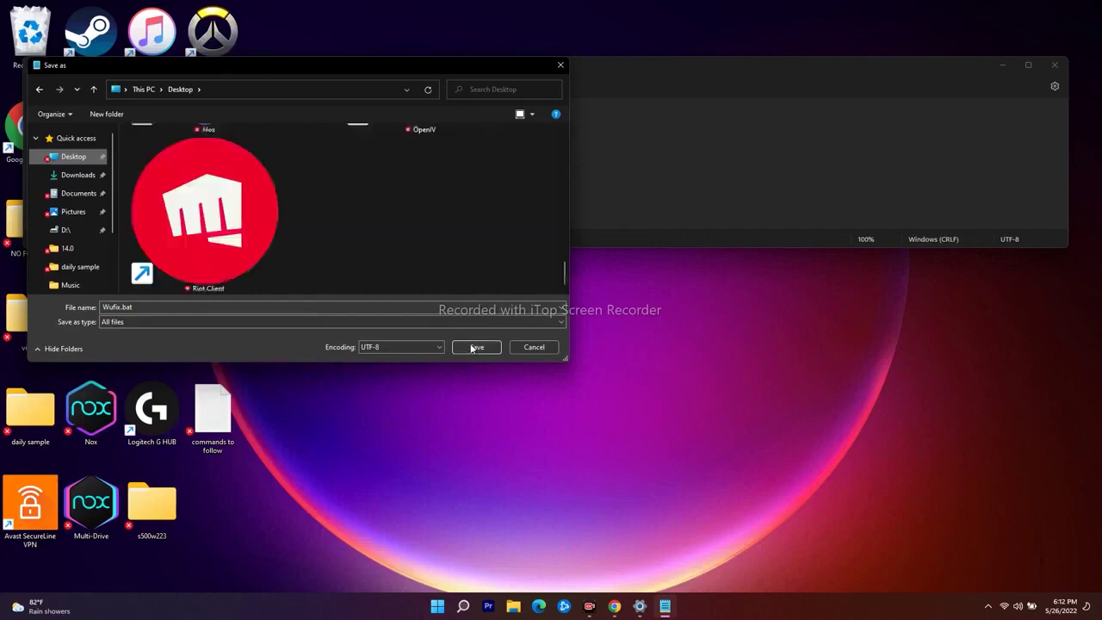
{"action": "left_click", "coordinate": [476, 346]}
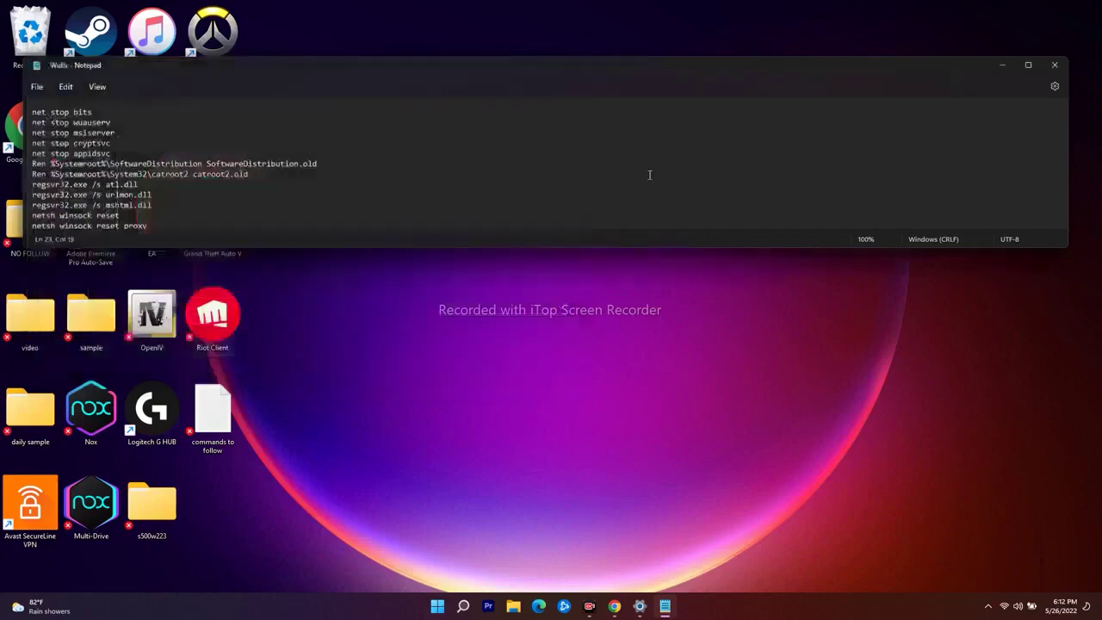
Minimize Notepad and run the desktop Wufix file as administrator.
{"action": "left_click", "coordinate": [1000, 73]}
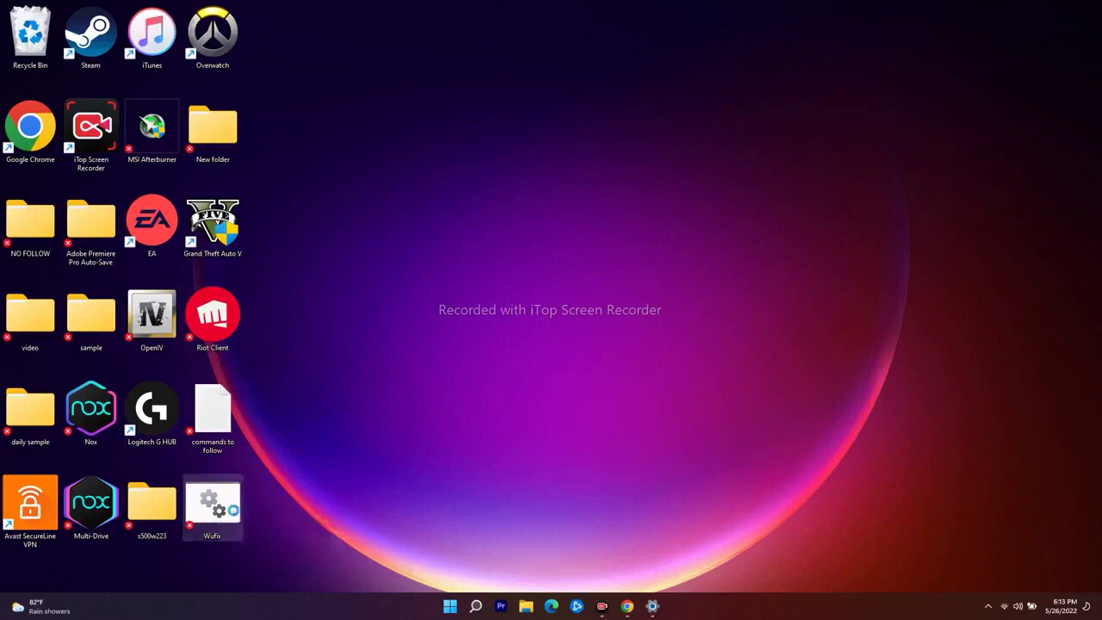
{"action": "right_click", "coordinate": [233, 513]}
{"action": "left_click", "coordinate": [317, 336]}
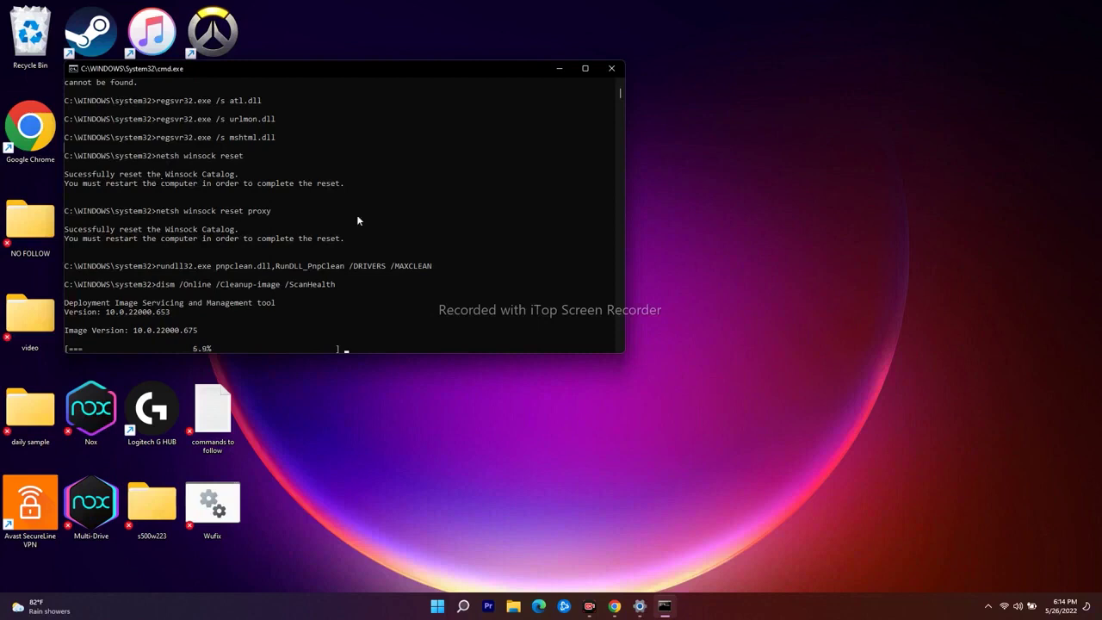
Follow DISM ScanHealth to 49.4%, then minimize the Command Prompt window.
{"action": "scroll", "coordinate": [409, 204], "scroll_direction": "down", "scroll_amount": 7}
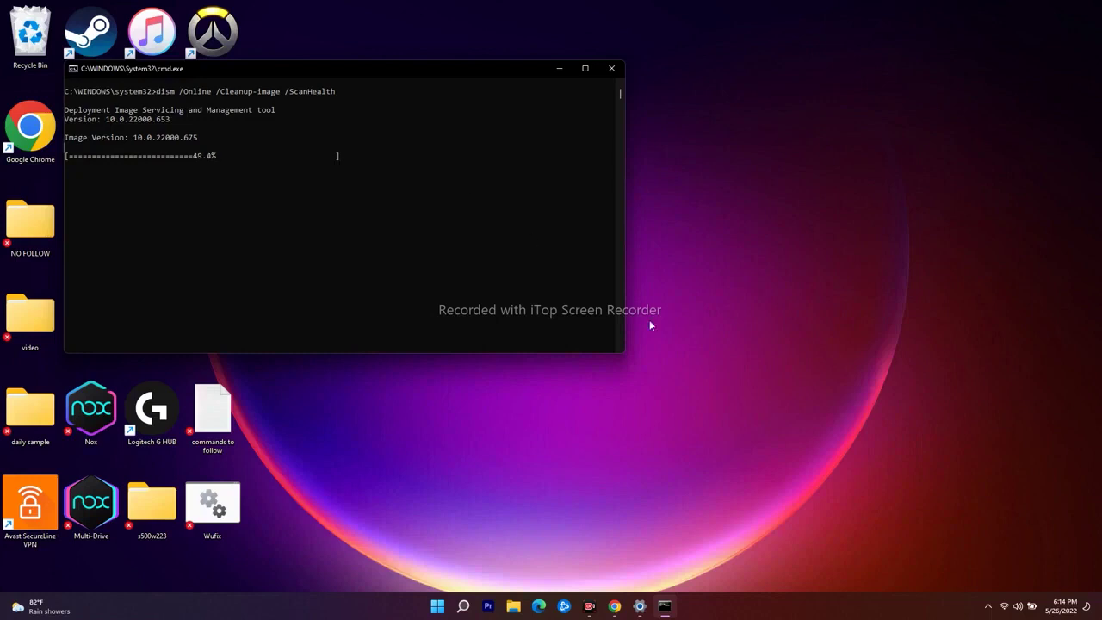
{"action": "left_click", "coordinate": [559, 68]}
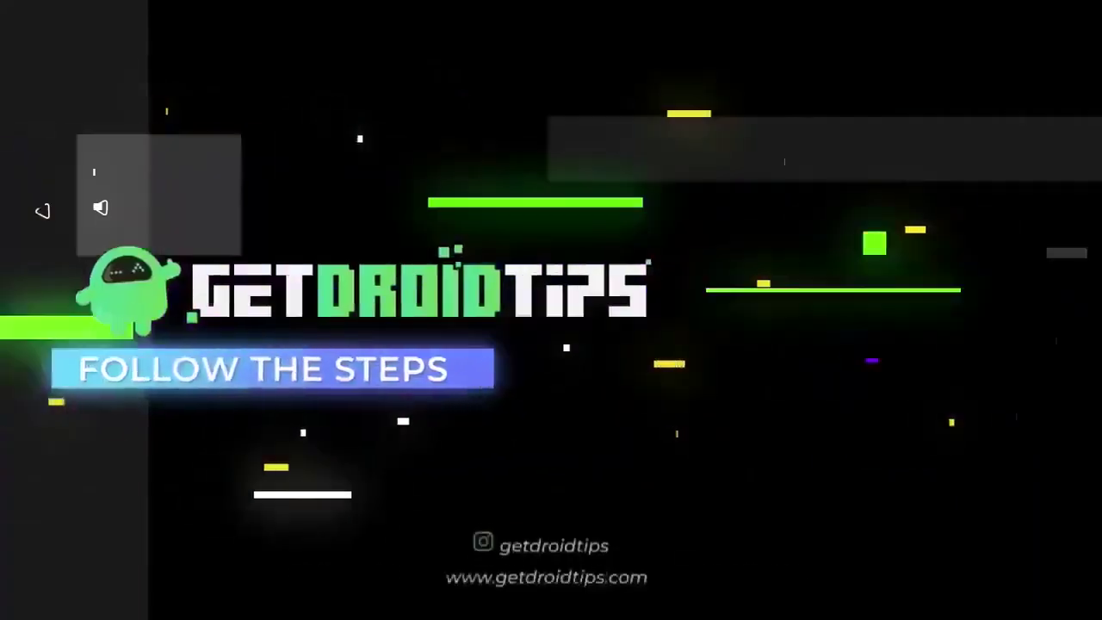